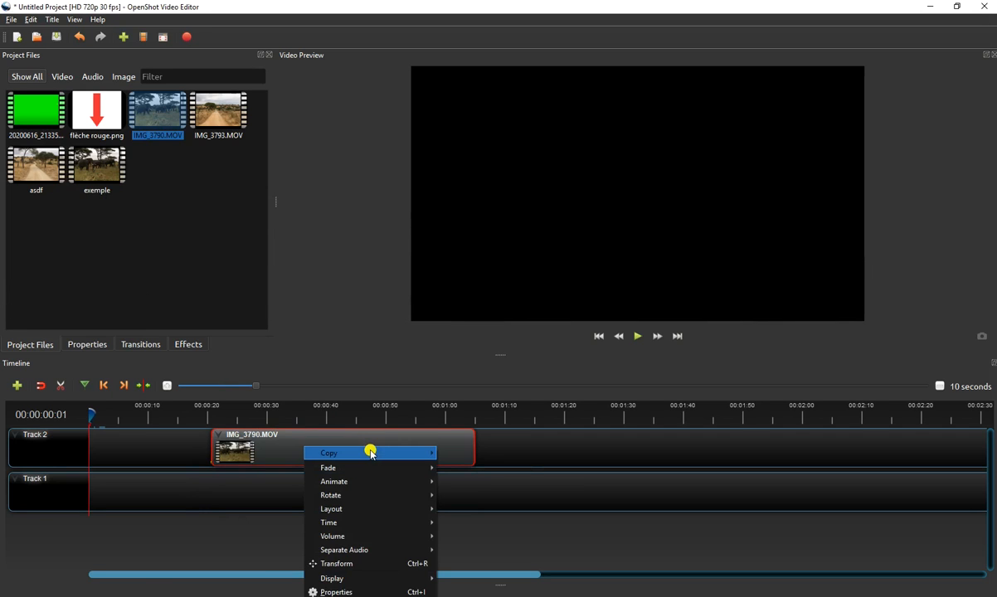
# Step: Animate the IMG_3790.MOV clip on Track 2 over its entire length with the Edge to Center option Left to Center
pyautogui.moveTo(371, 453)
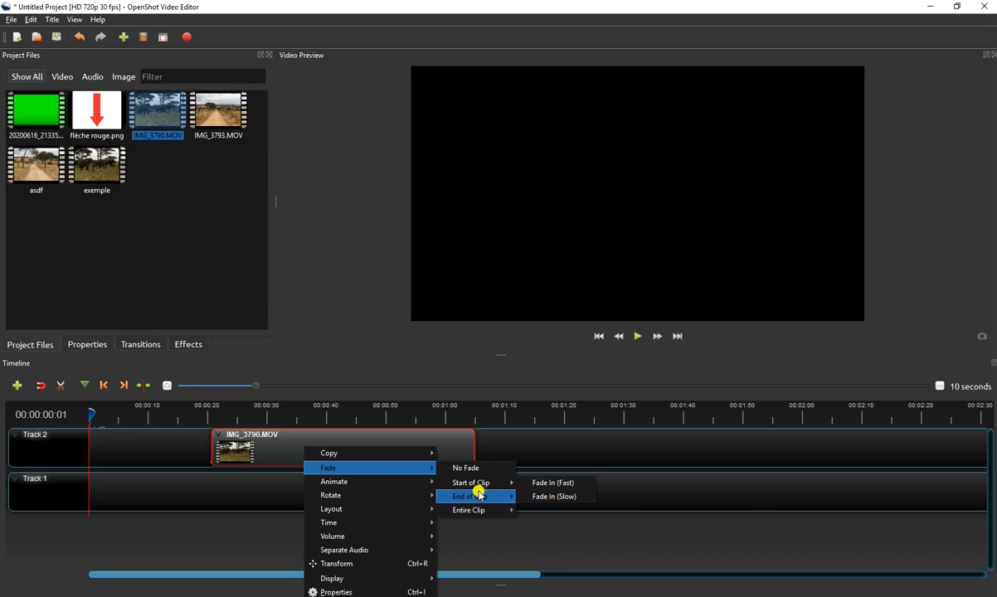
pyautogui.moveTo(481, 497)
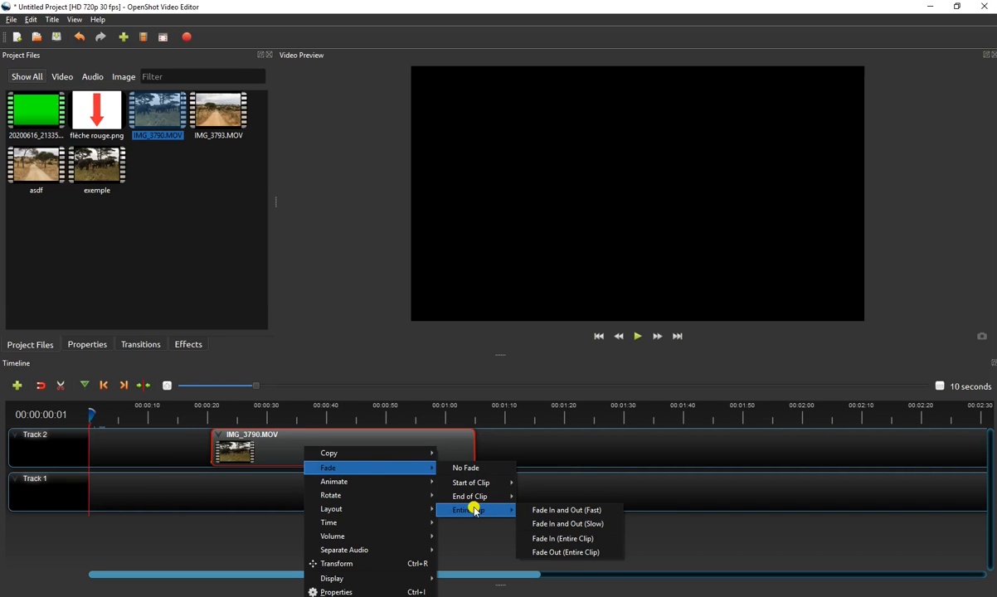
pyautogui.moveTo(421, 485)
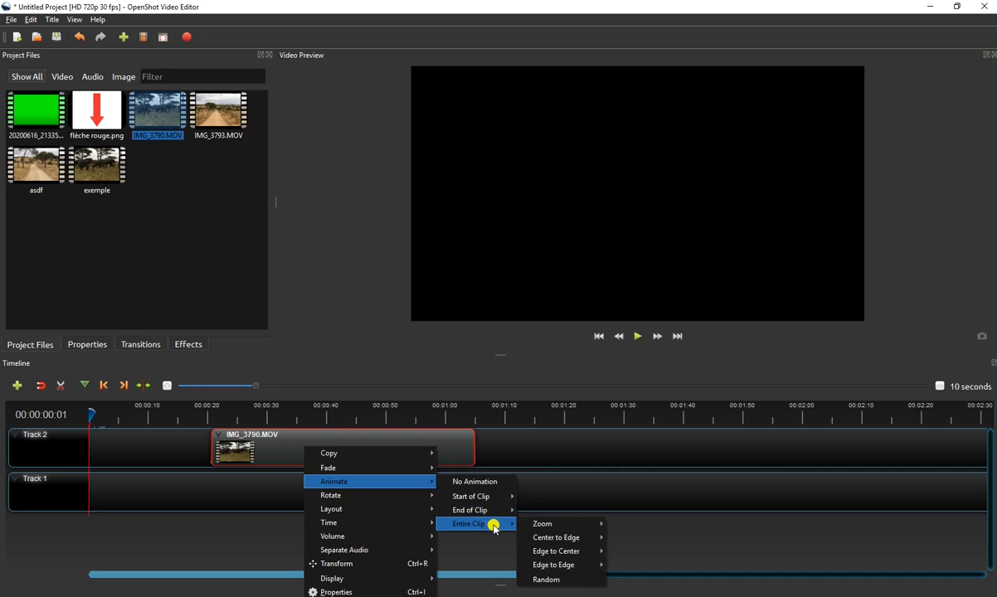
pyautogui.moveTo(552, 556)
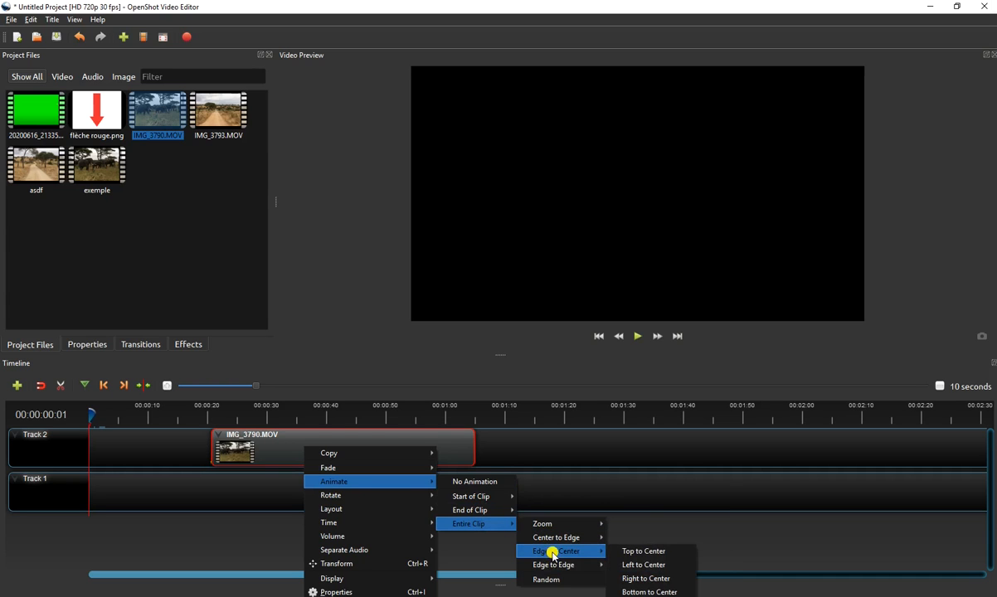
pyautogui.click(646, 565)
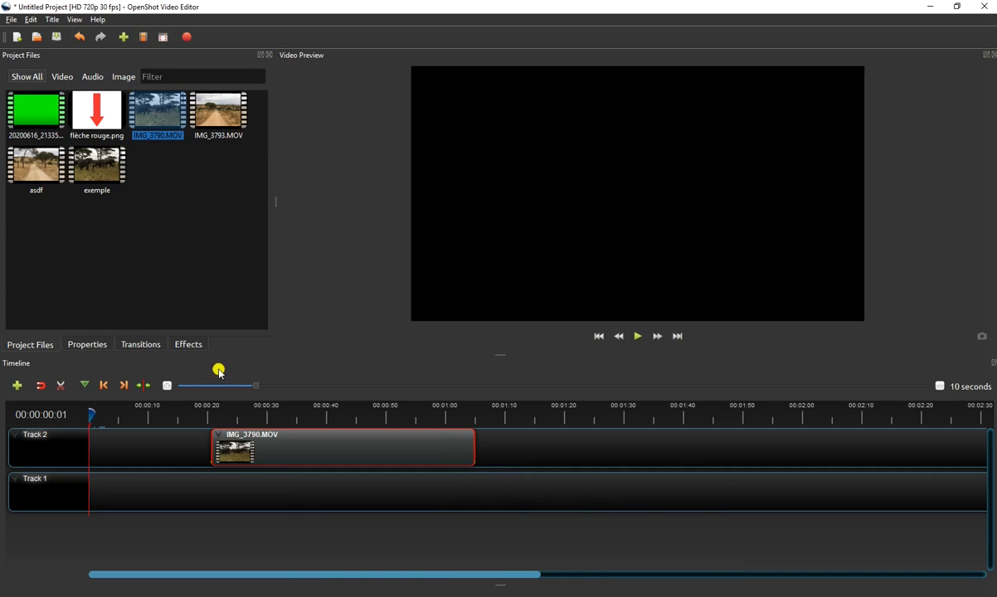
# Step: Play the timeline from just before the clip to preview its animation, and stop playback partway through the clip
pyautogui.moveTo(91, 417); pyautogui.dragTo(199, 414)
pyautogui.click(640, 336)
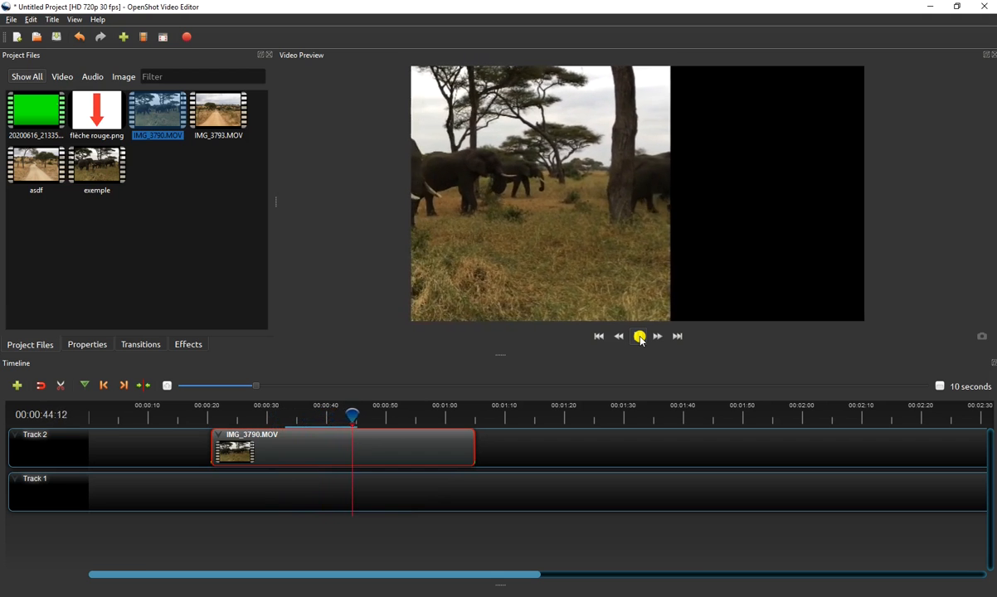
pyautogui.click(640, 336)
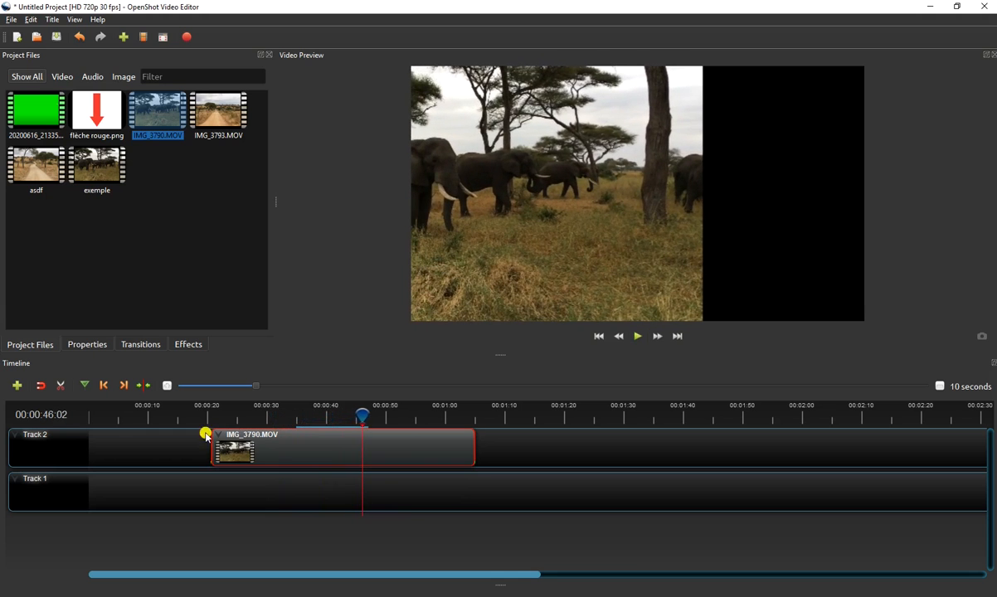
# Step: Remove the animation from the IMG_3790.MOV clip on Track 2
pyautogui.rightClick(276, 445)
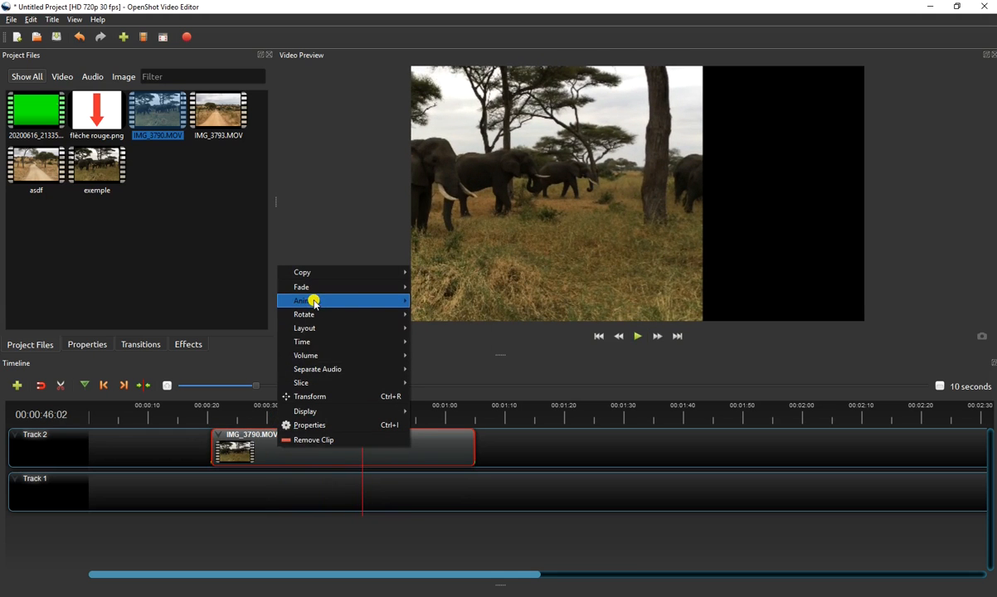
pyautogui.moveTo(352, 301)
pyautogui.click(442, 304)
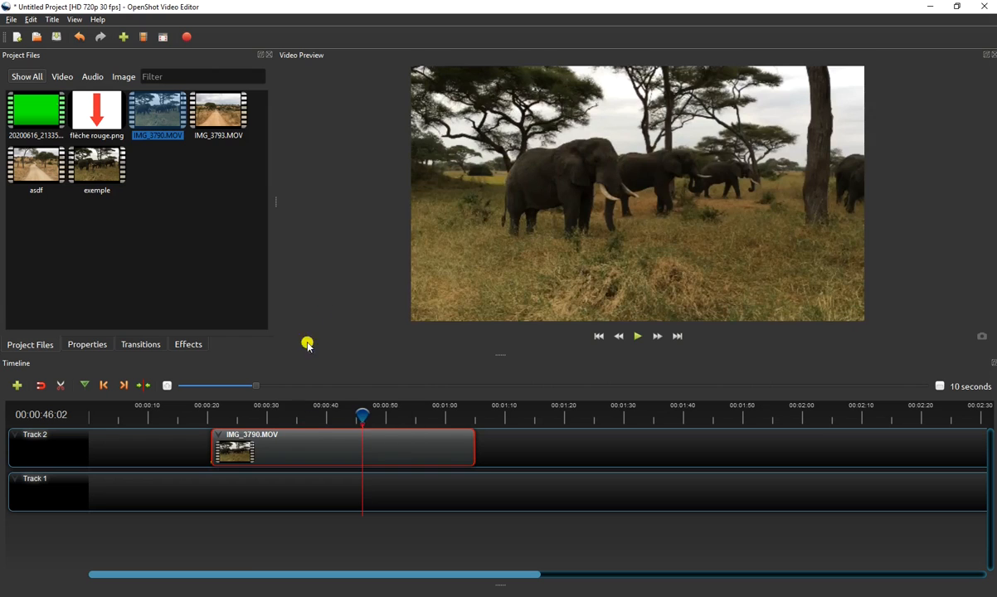
# Step: Set the IMG_3790.MOV clip's layout to 1/4 Size - Top Left
pyautogui.rightClick(316, 445)
pyautogui.moveTo(335, 320)
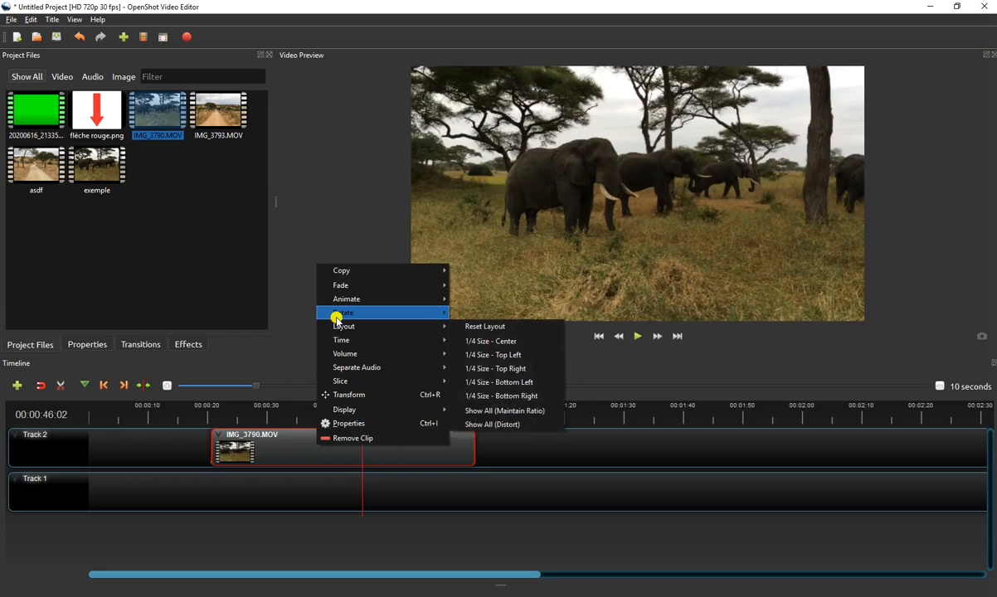
pyautogui.moveTo(365, 332)
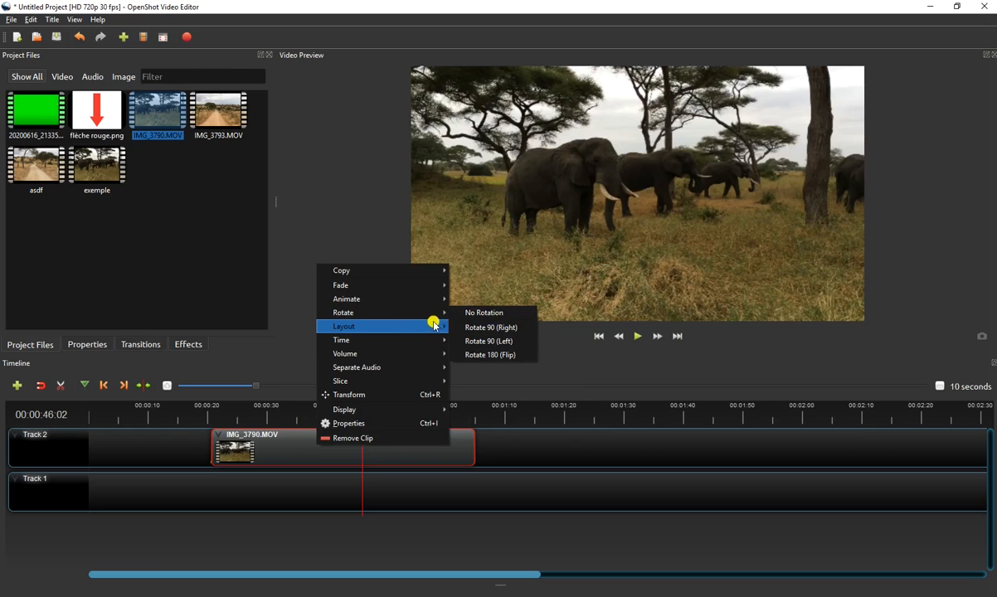
pyautogui.moveTo(434, 325)
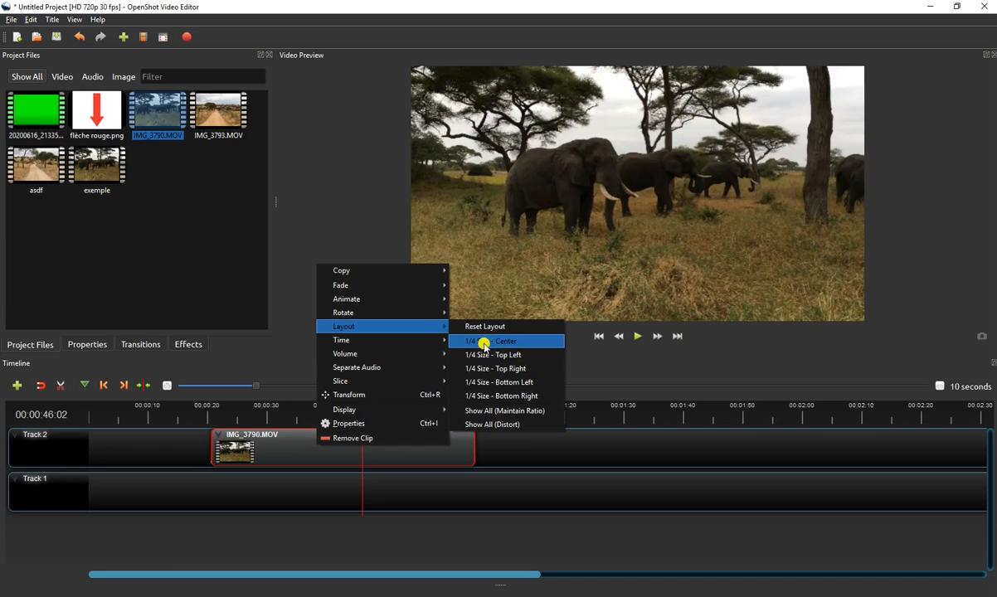
pyautogui.click(489, 354)
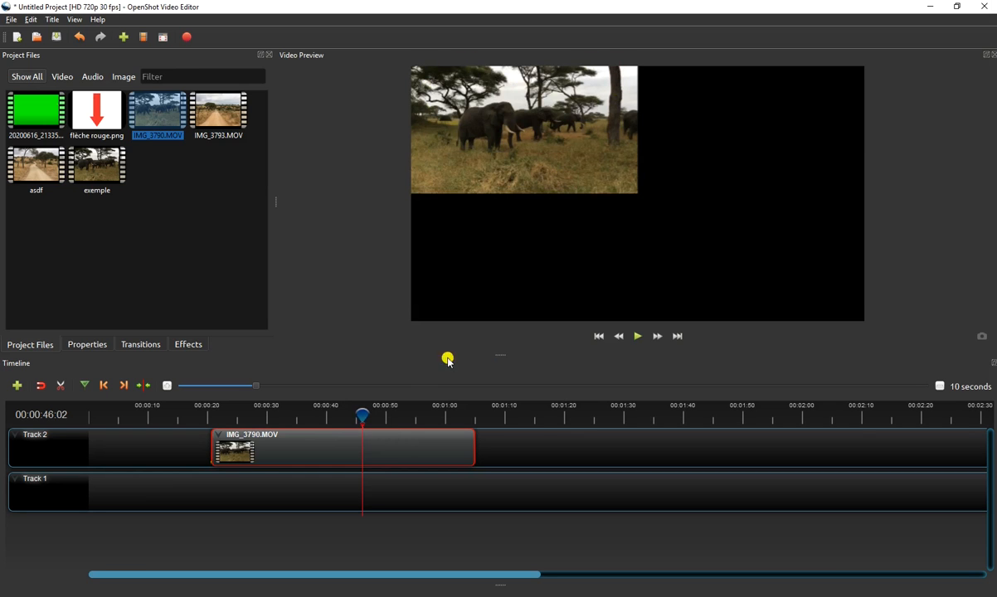
# Step: Slice the IMG_3790.MOV clip at the playhead, keeping both sides
pyautogui.rightClick(399, 452)
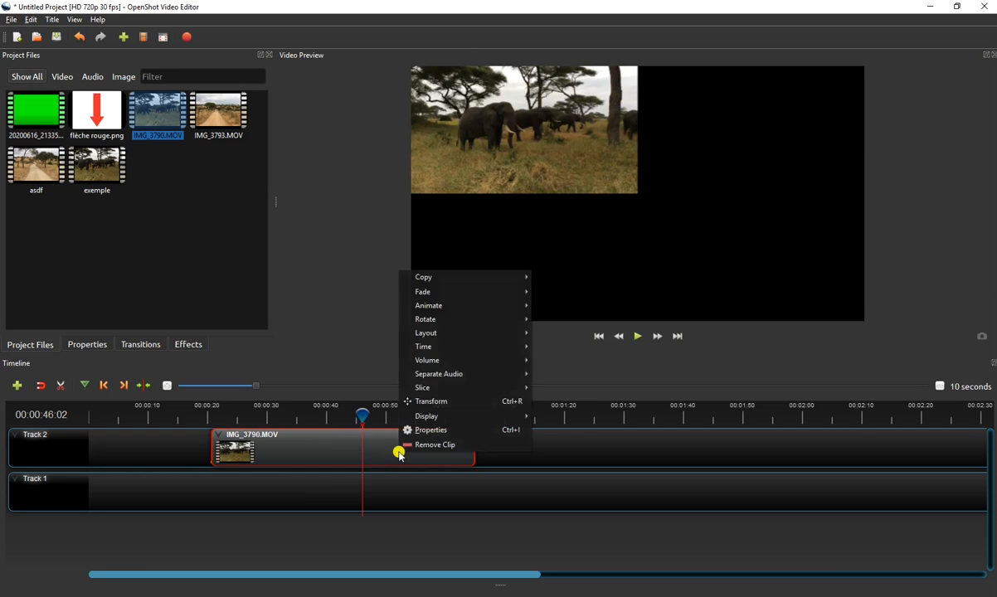
pyautogui.moveTo(452, 332)
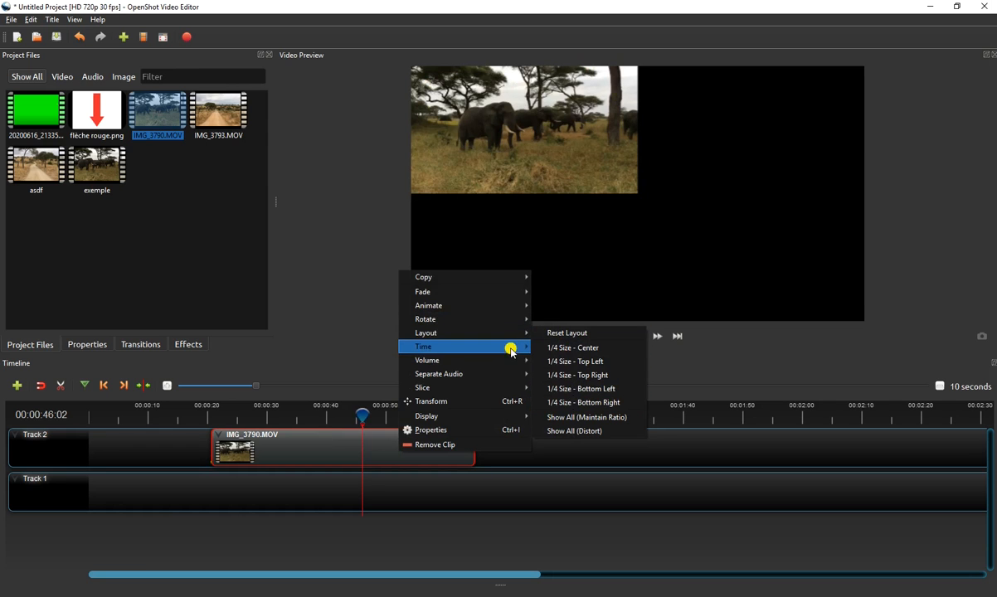
pyautogui.moveTo(511, 352)
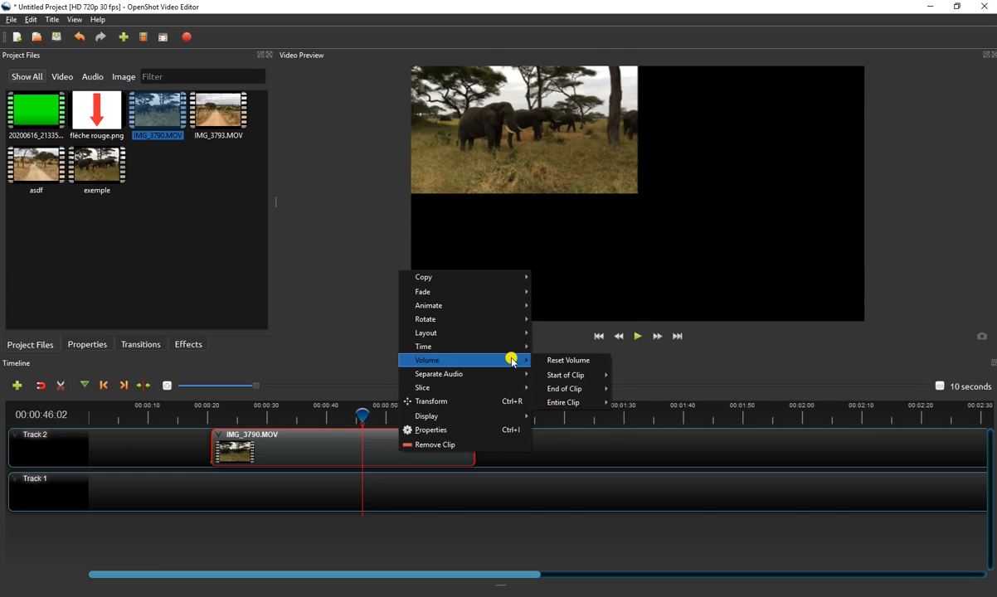
pyautogui.moveTo(503, 383)
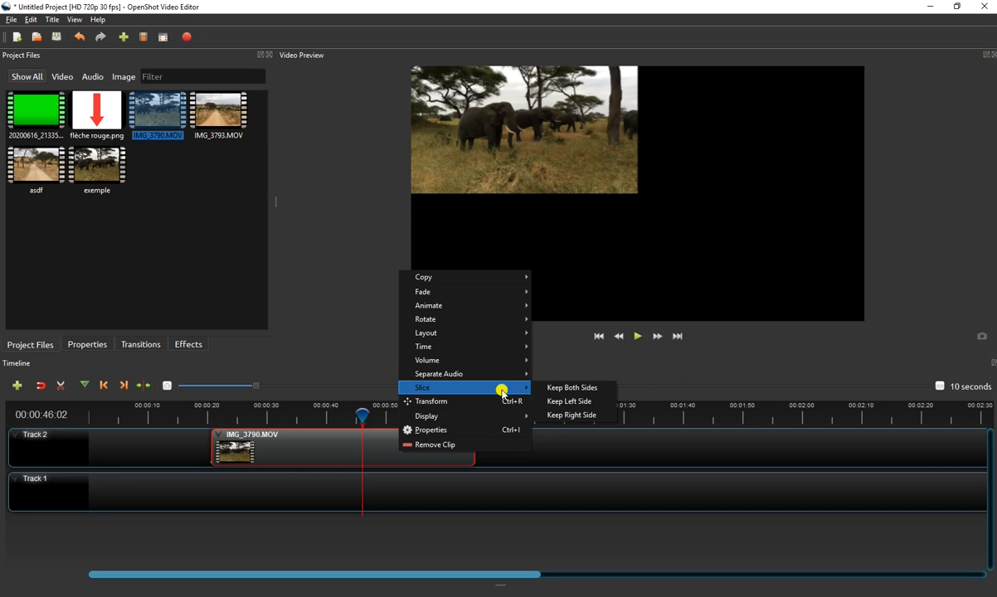
pyautogui.click(556, 389)
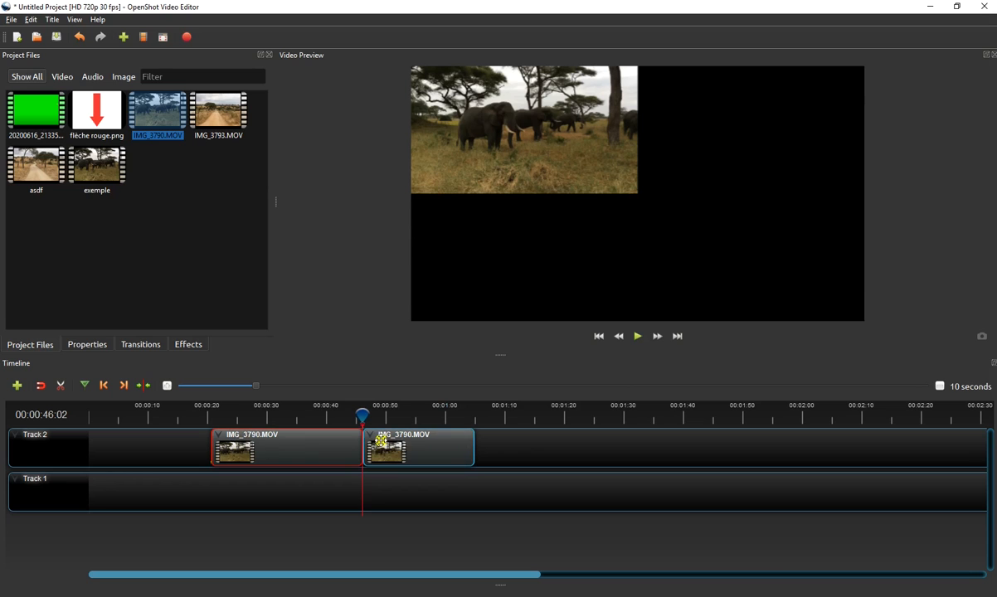
# Step: Move the playhead to about 39 seconds within the first clip and look through that clip's full list of properties
pyautogui.moveTo(336, 413); pyautogui.dragTo(321, 438)
pyautogui.rightClick(307, 445)
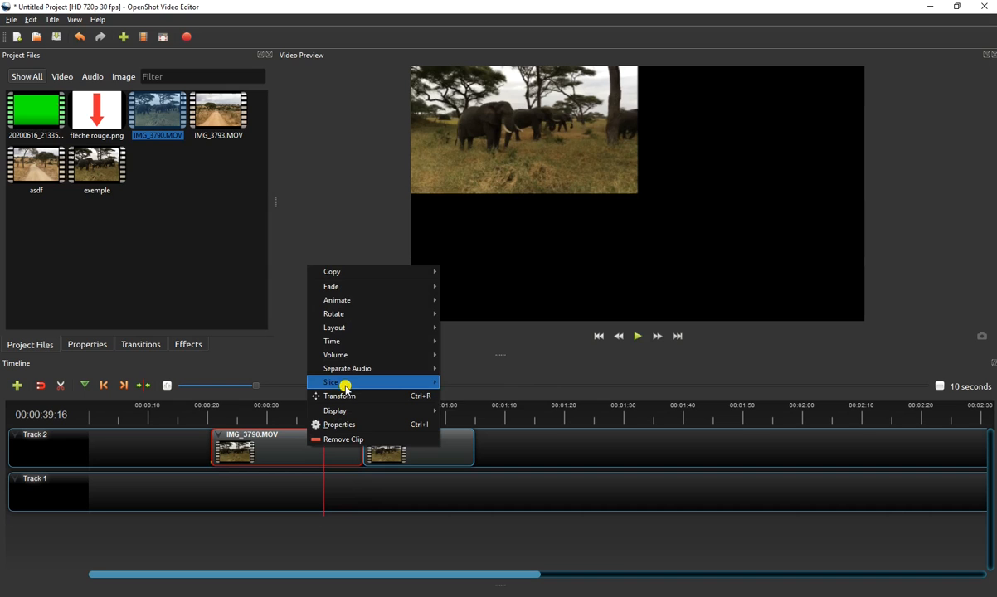
pyautogui.moveTo(347, 387)
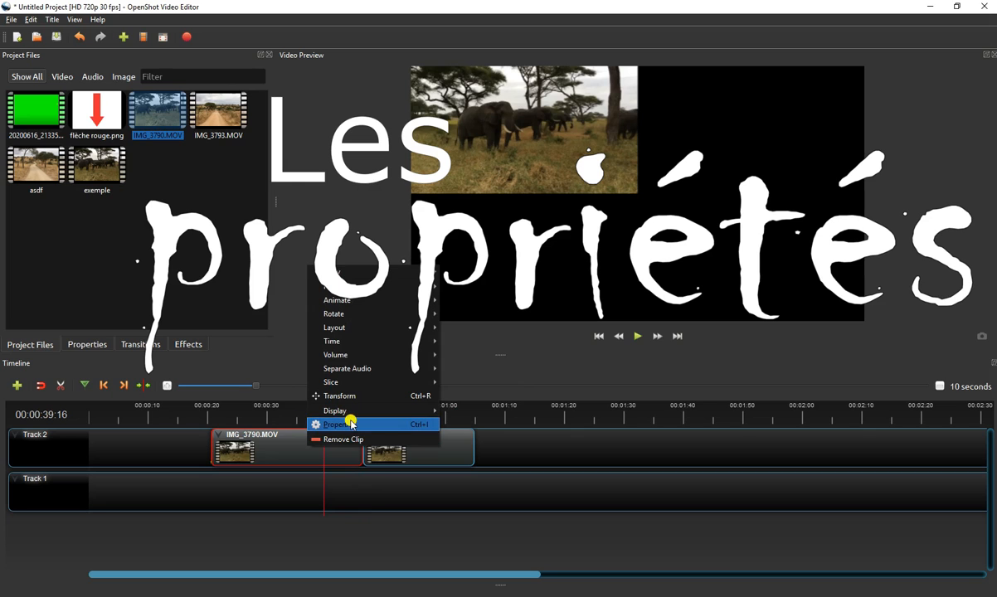
pyautogui.click(85, 349)
pyautogui.click(86, 348)
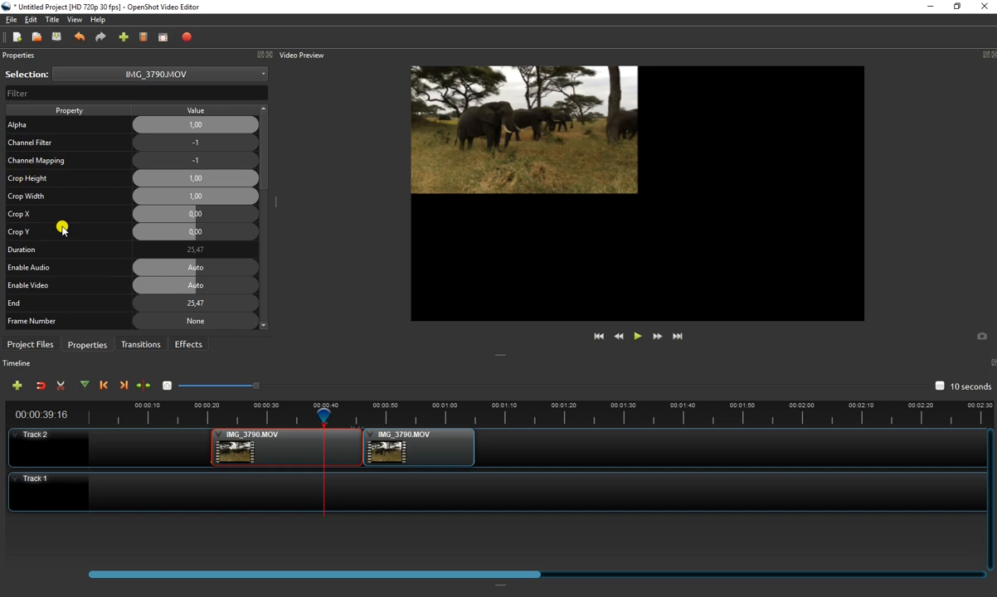
pyautogui.scroll(-1, 63, 231)
pyautogui.scroll(-2, 68, 258)
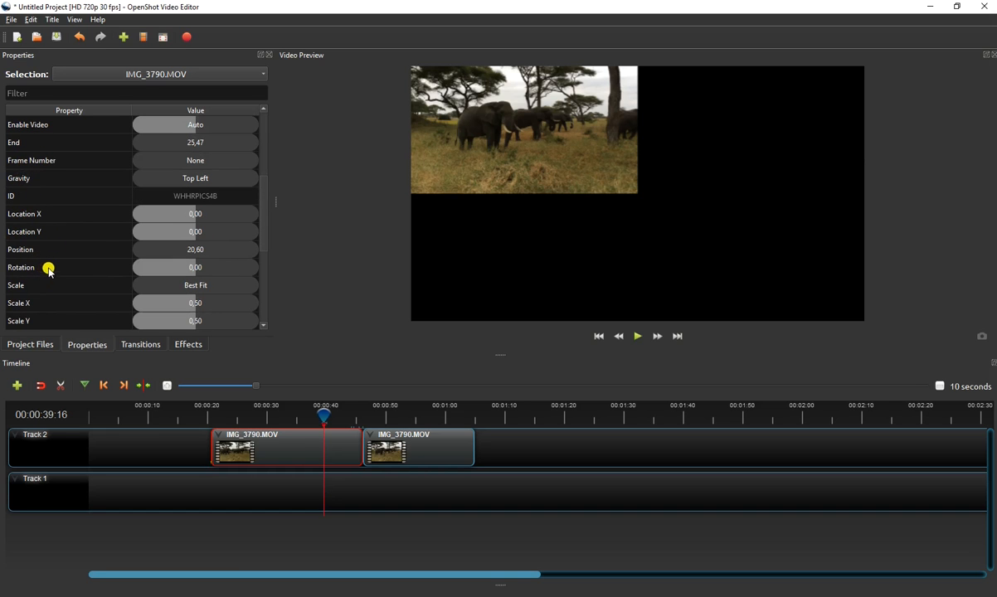
pyautogui.scroll(-1, 82, 256)
pyautogui.scroll(-2, 60, 262)
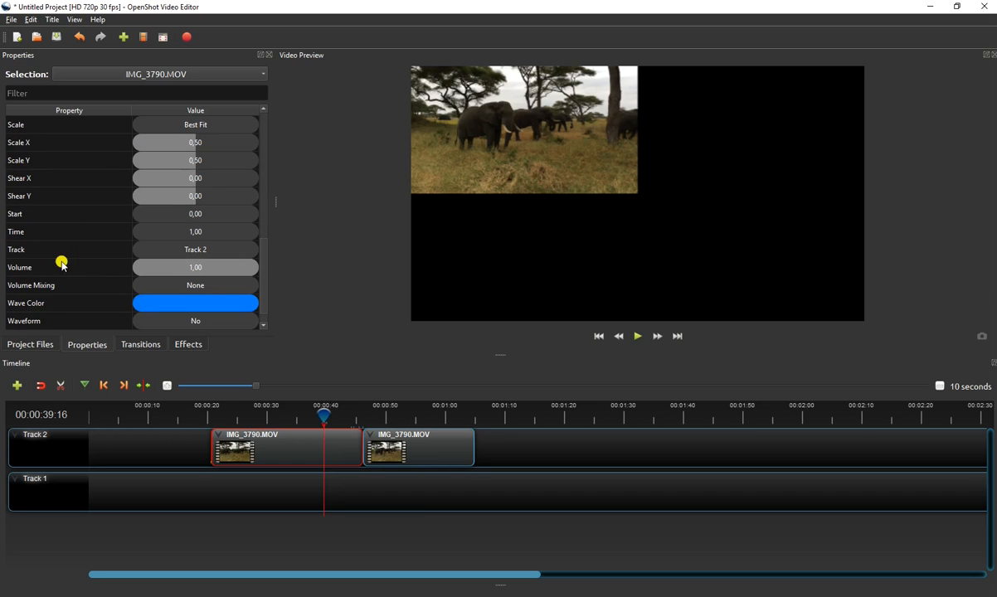
pyautogui.scroll(6, 163, 262)
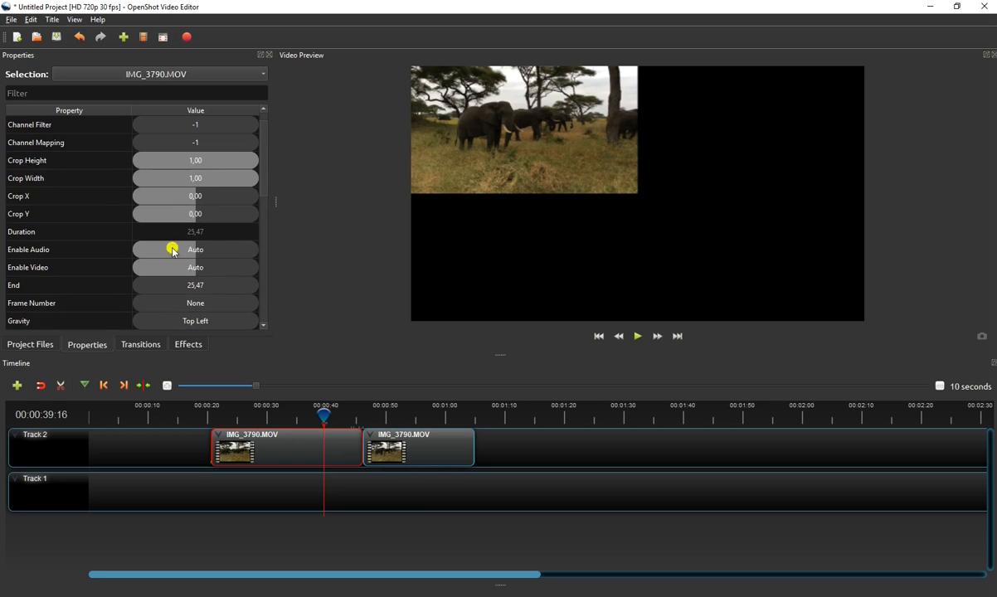
pyautogui.scroll(1, 164, 265)
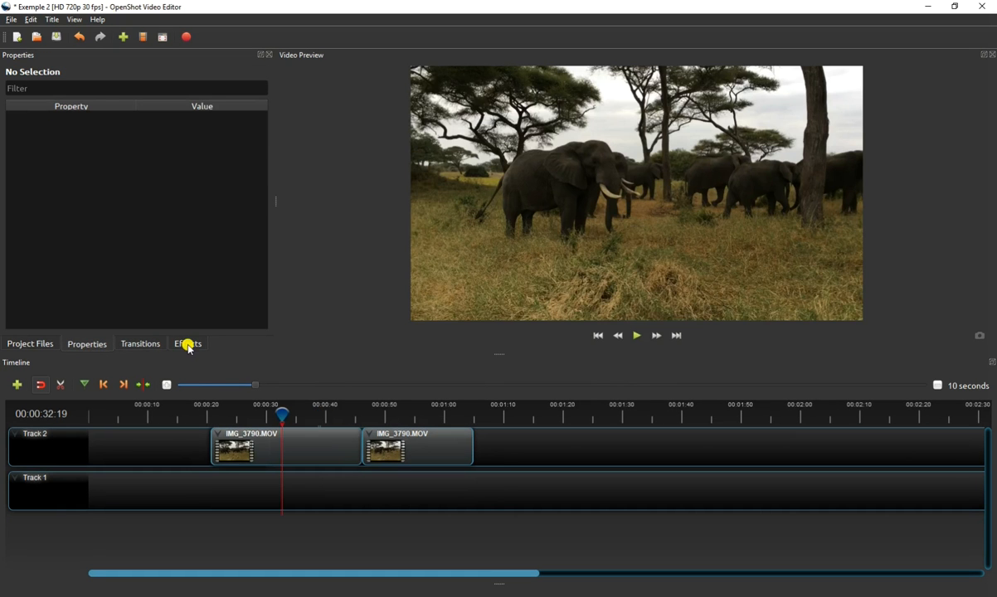
# Step: Apply the Brightness & Contrast effect to the first clip on Track 2 and set the effect's brightness to 0,00
pyautogui.click(189, 345)
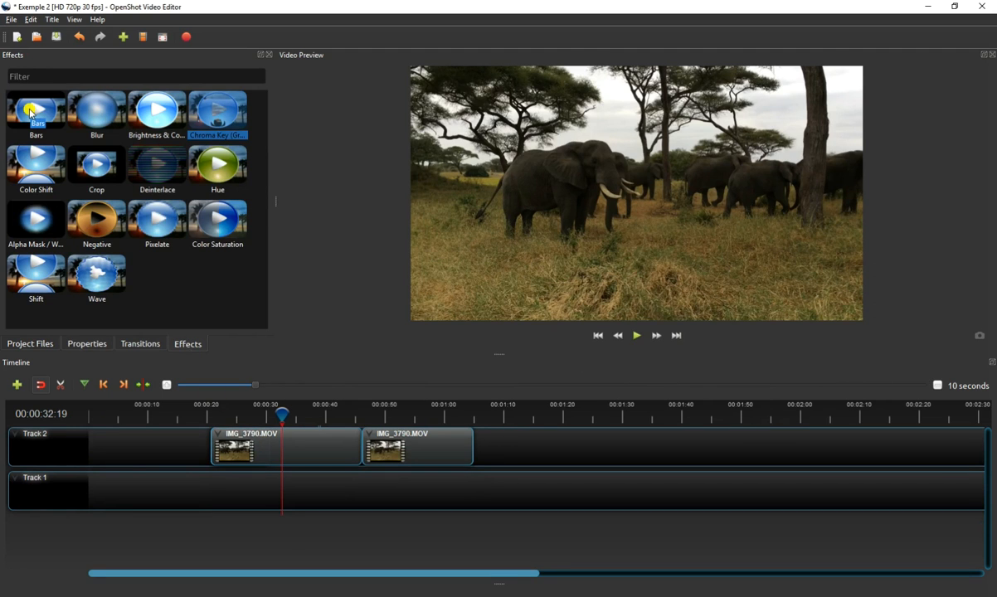
pyautogui.moveTo(169, 111); pyautogui.dragTo(312, 453)
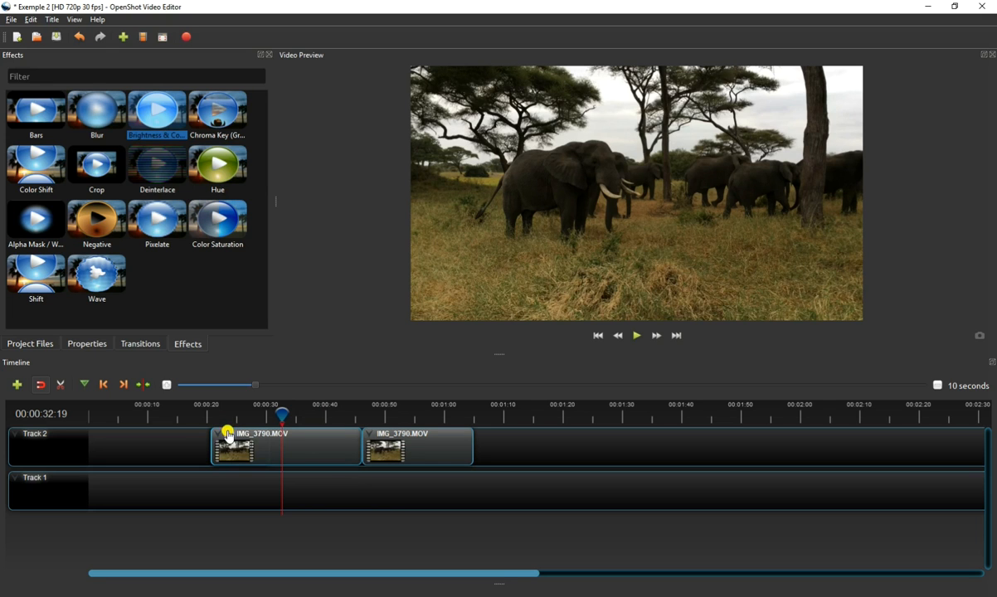
pyautogui.click(301, 444)
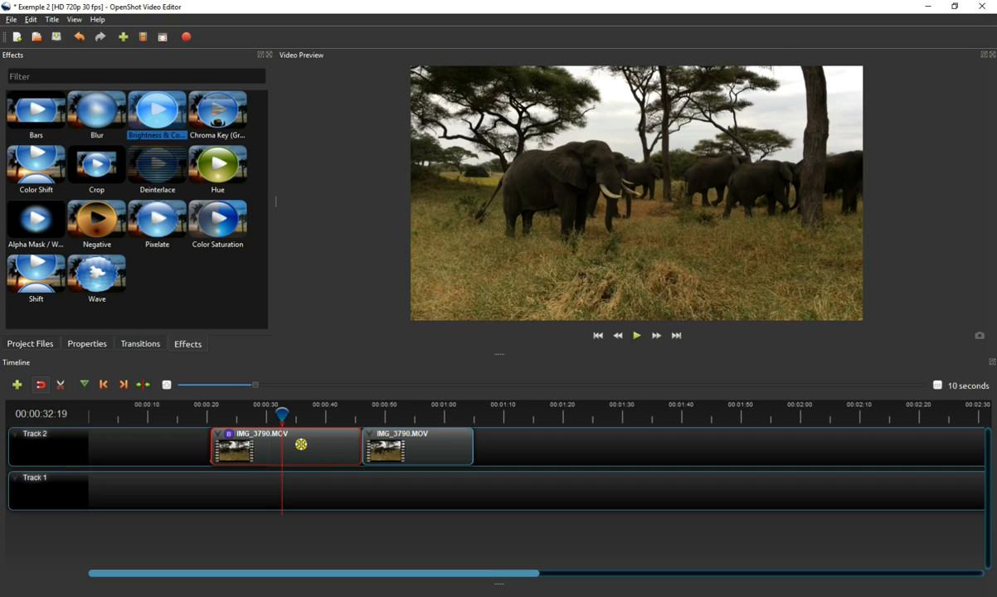
pyautogui.click(83, 344)
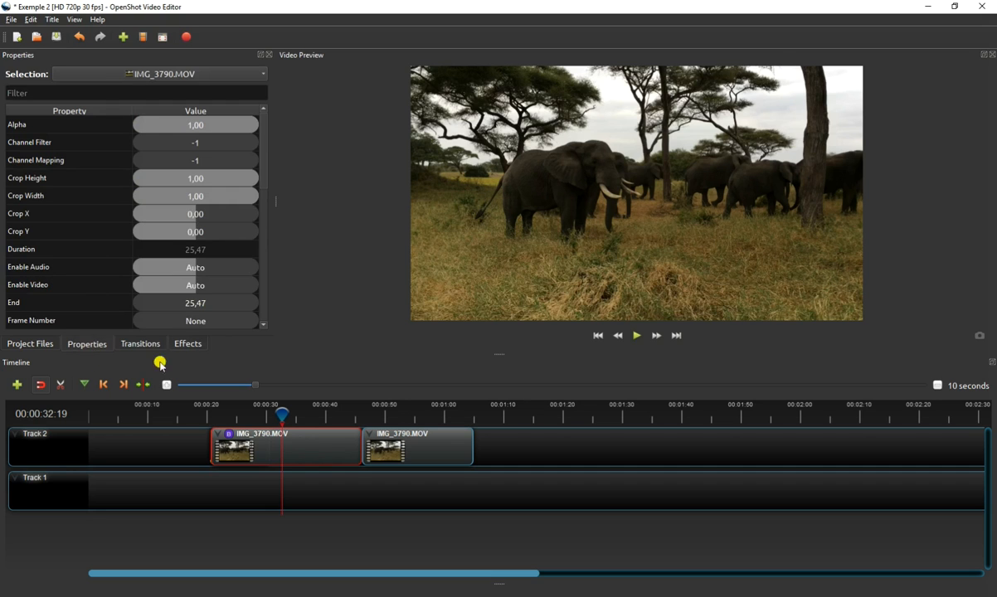
pyautogui.click(228, 435)
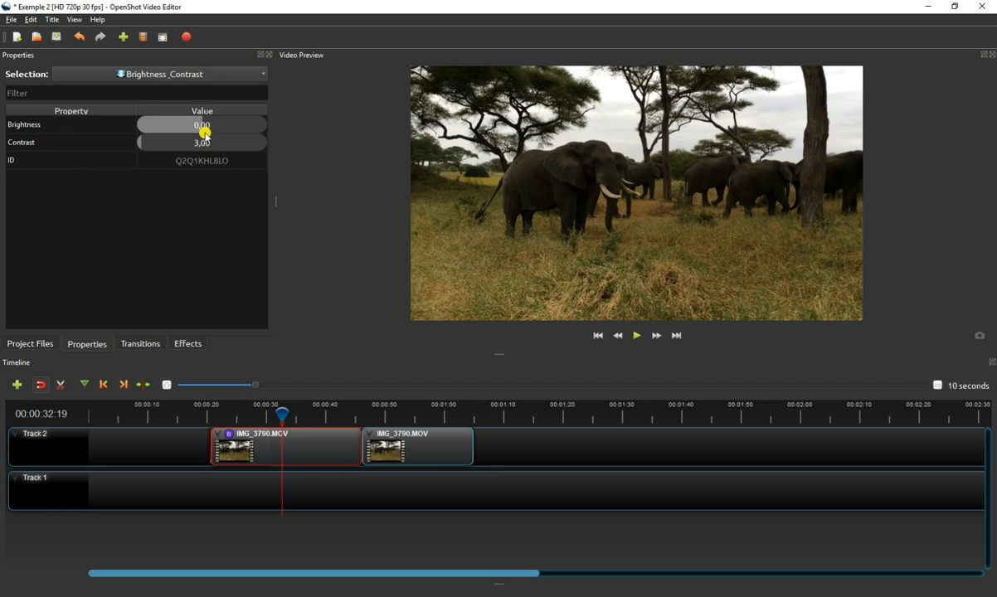
pyautogui.moveTo(203, 130)
pyautogui.mouseDown()
pyautogui.moveTo(176, 127)
pyautogui.moveTo(202, 125)
pyautogui.mouseUp()
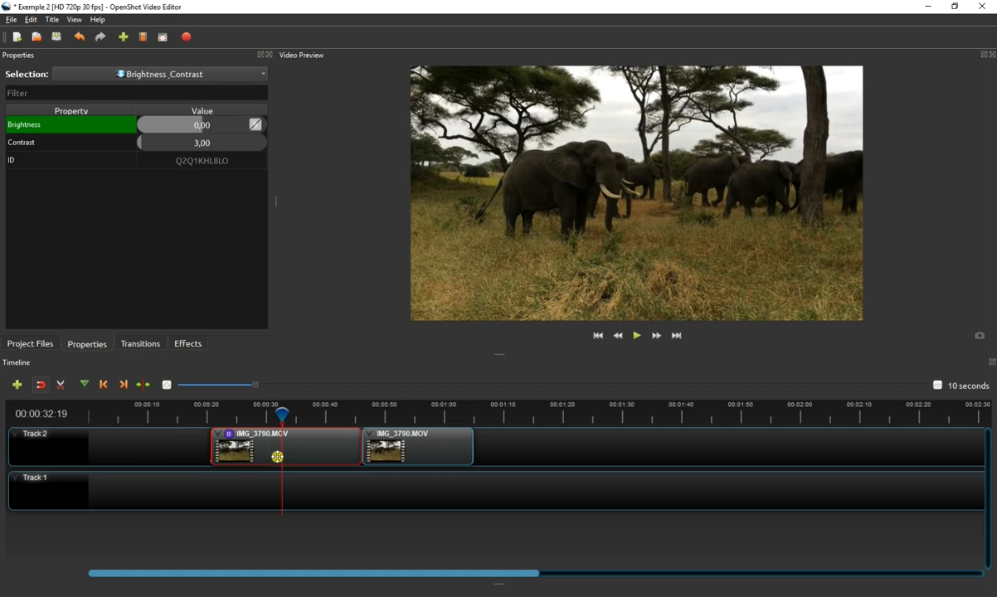
# Step: Add a new track above Track 2
pyautogui.click(183, 342)
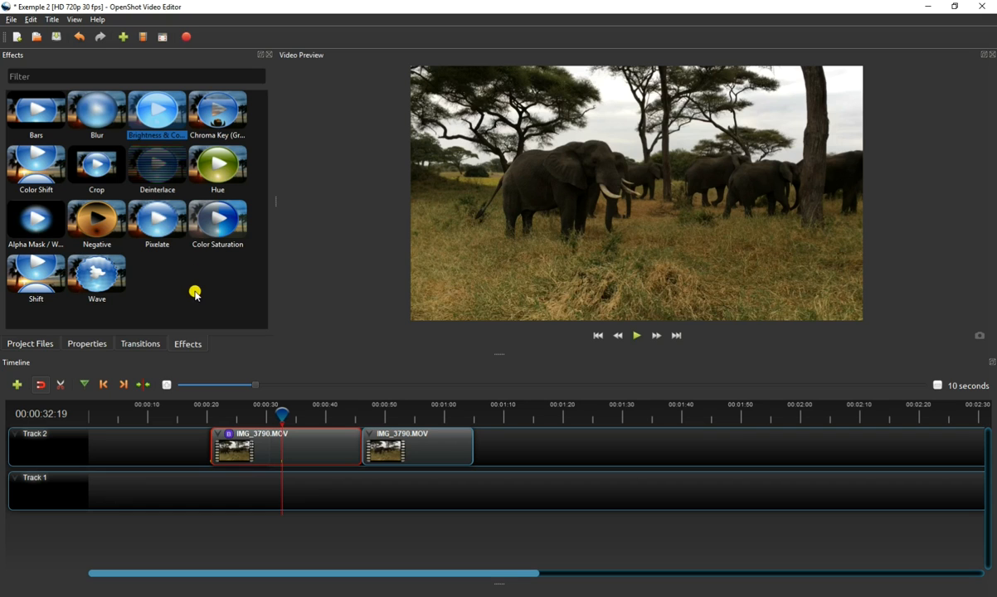
pyautogui.rightClick(67, 443)
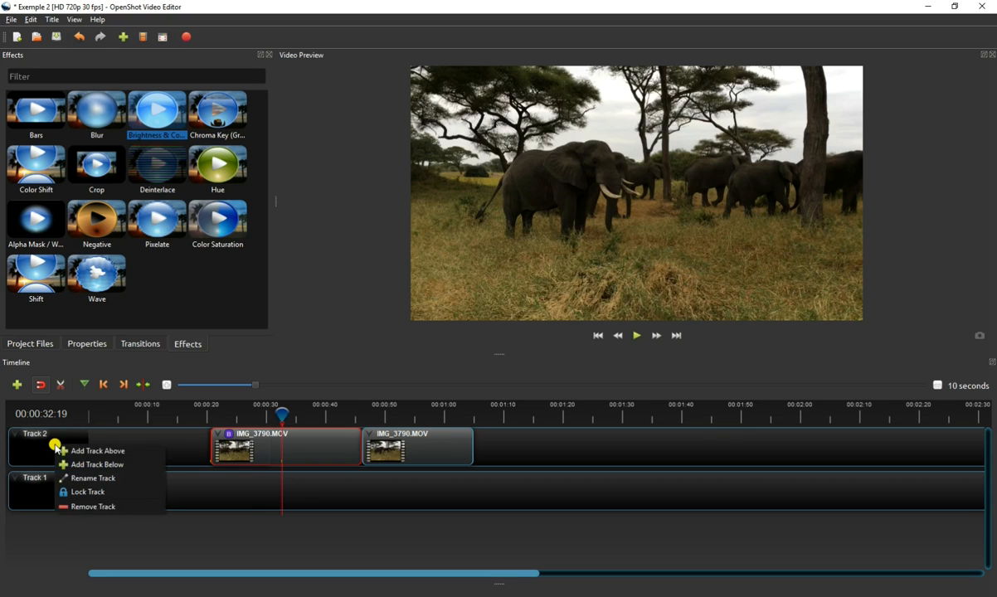
pyautogui.click(68, 448)
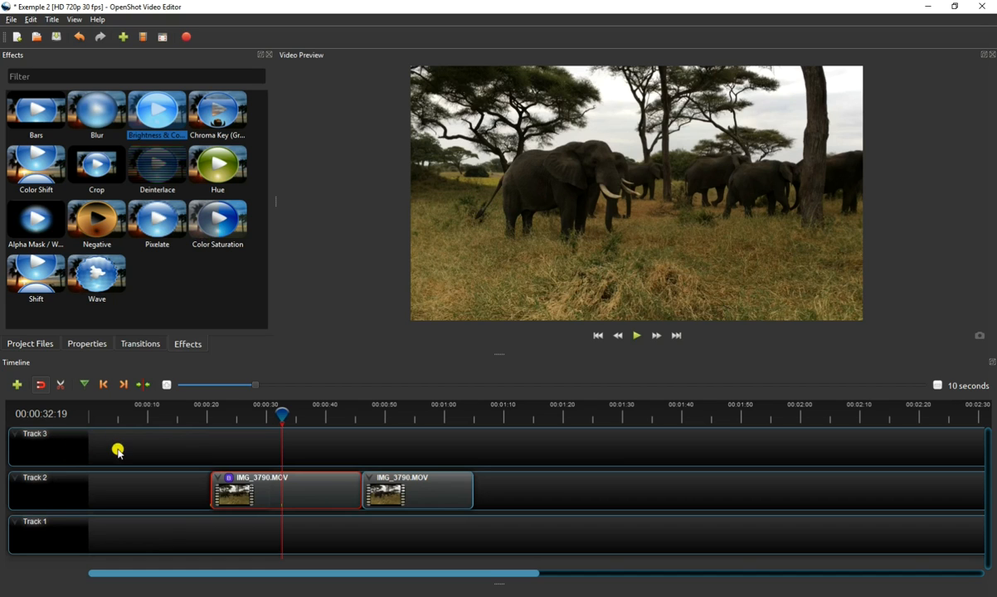
# Step: Place flèche rouge.png on Track 3 from about 28 seconds, overlapping the playhead, and apply the Chroma Key (Greenscreen) effect to it
pyautogui.click(45, 344)
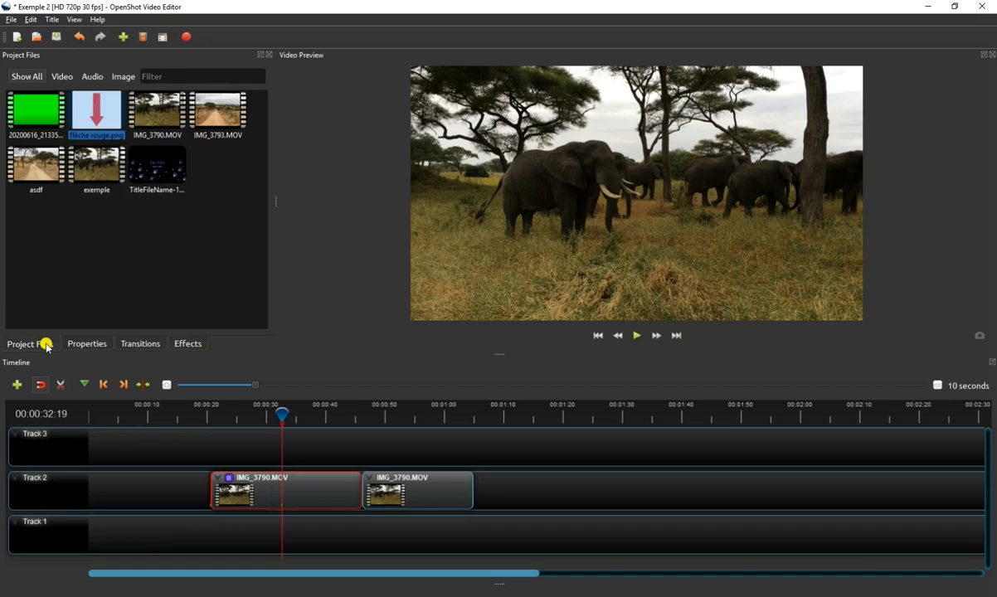
pyautogui.moveTo(95, 112); pyautogui.dragTo(316, 448)
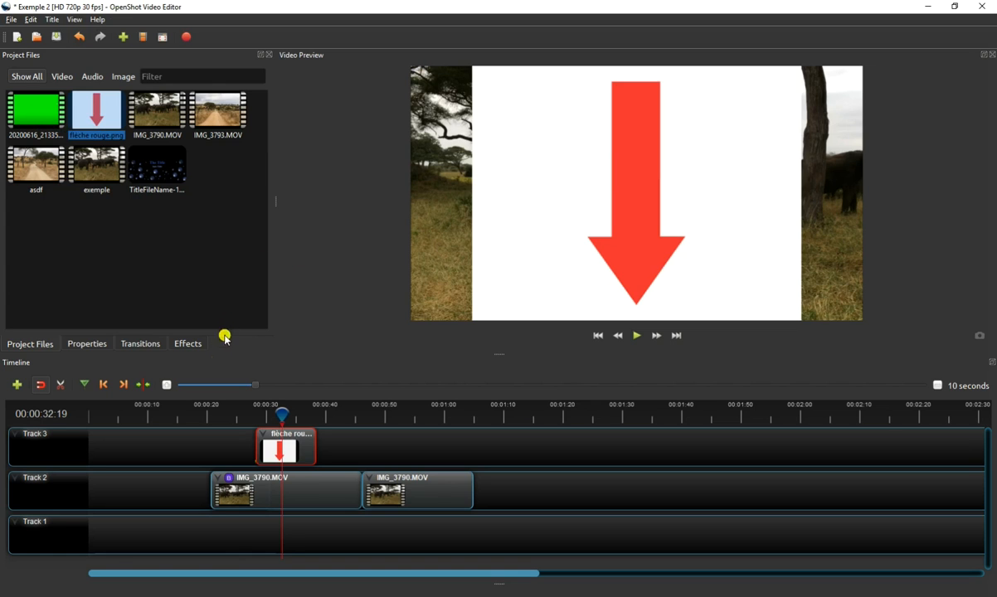
pyautogui.click(191, 343)
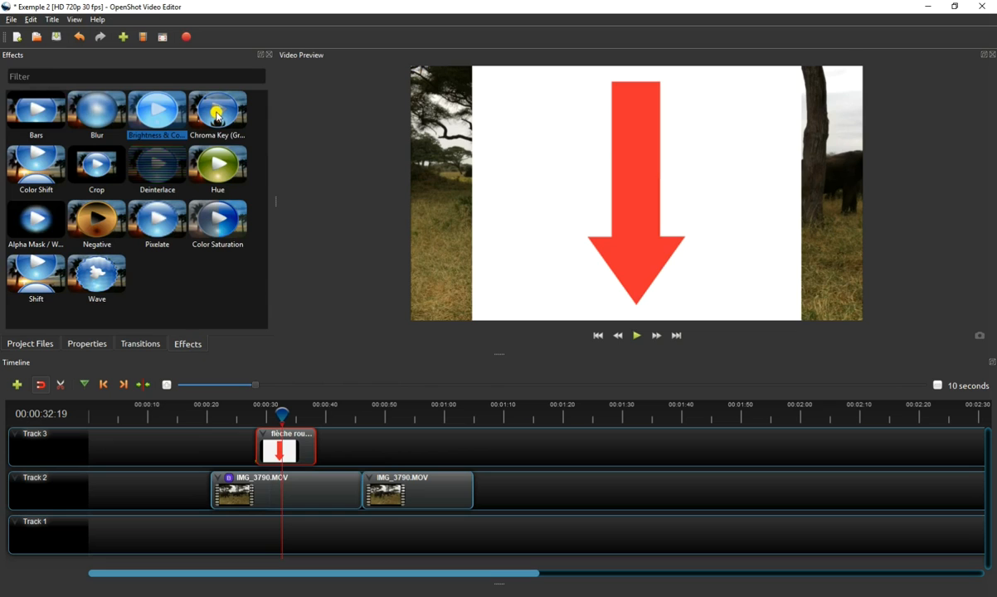
pyautogui.moveTo(217, 116); pyautogui.dragTo(274, 438)
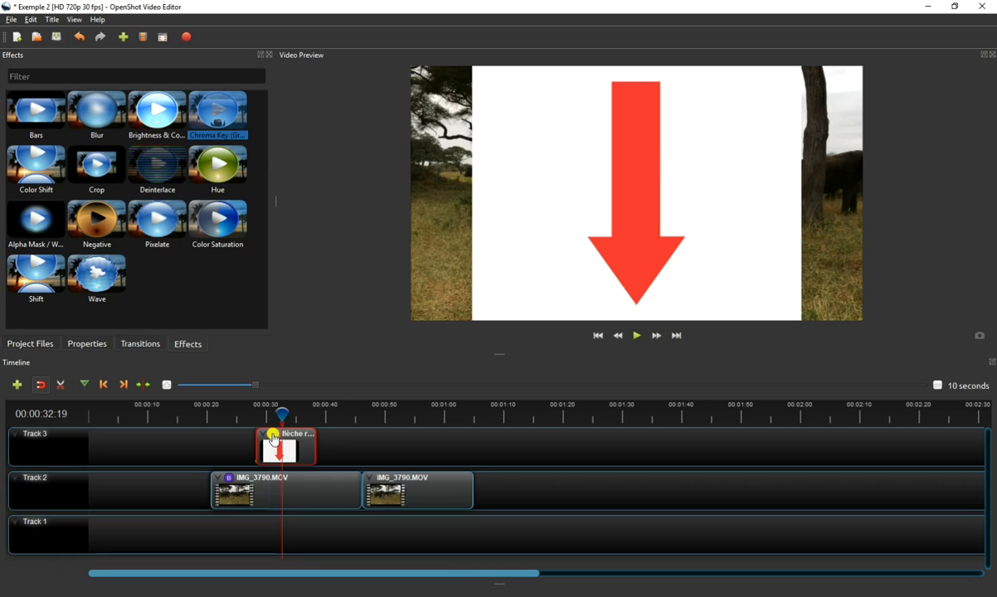
# Step: Set the Chroma Key effect's key color to white (#ffffff), sampled from the arrow image's background in the video preview
pyautogui.click(87, 343)
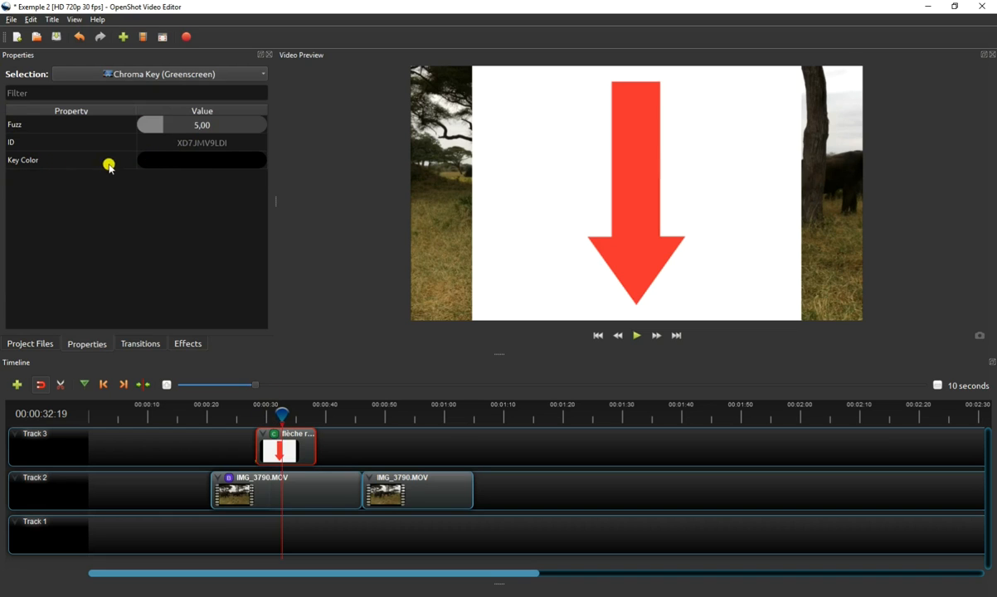
pyautogui.doubleClick(200, 161)
pyautogui.click(427, 298)
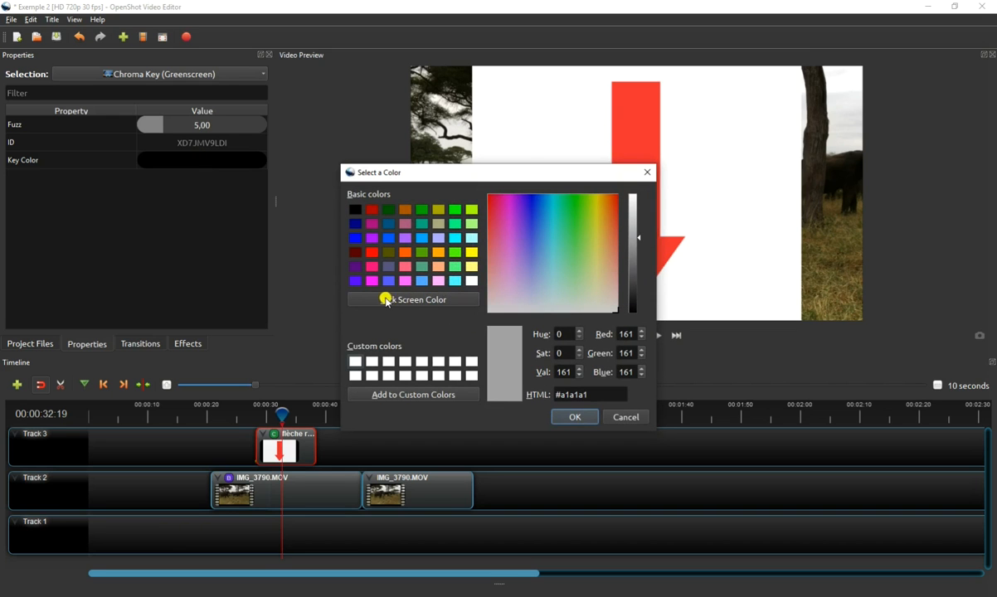
pyautogui.click(417, 302)
pyautogui.click(416, 300)
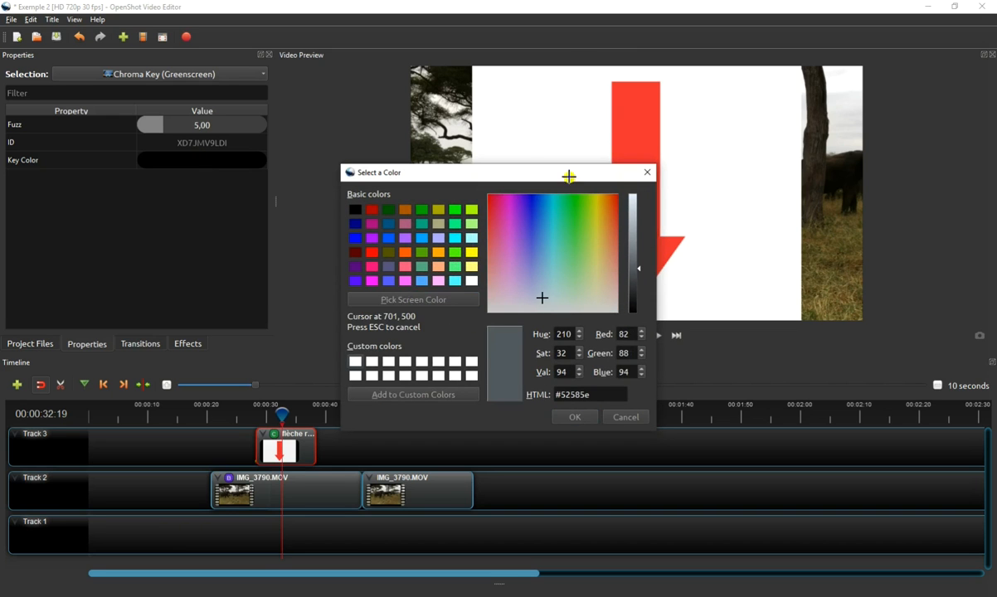
pyautogui.click(544, 109)
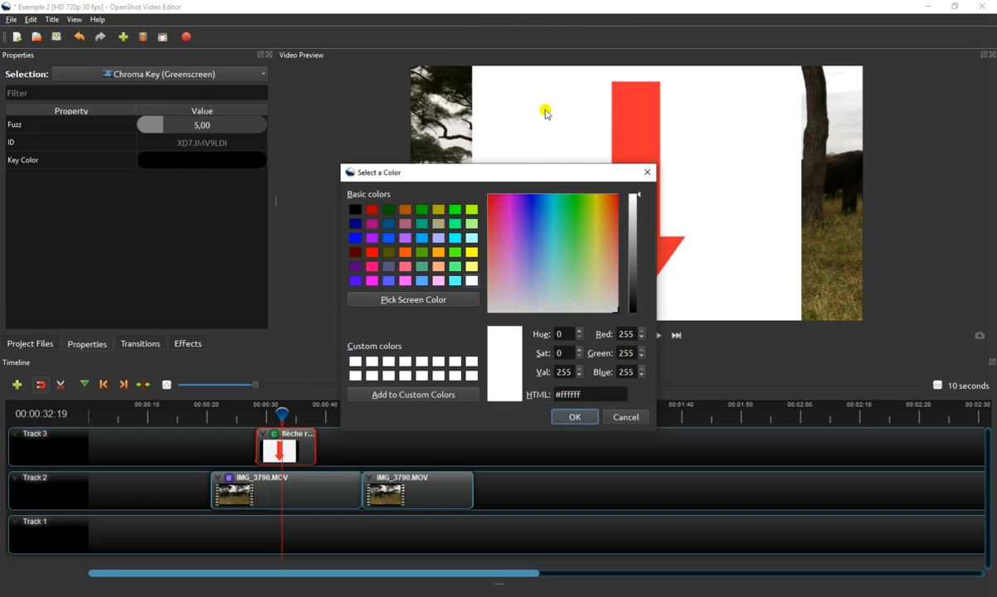
pyautogui.click(575, 416)
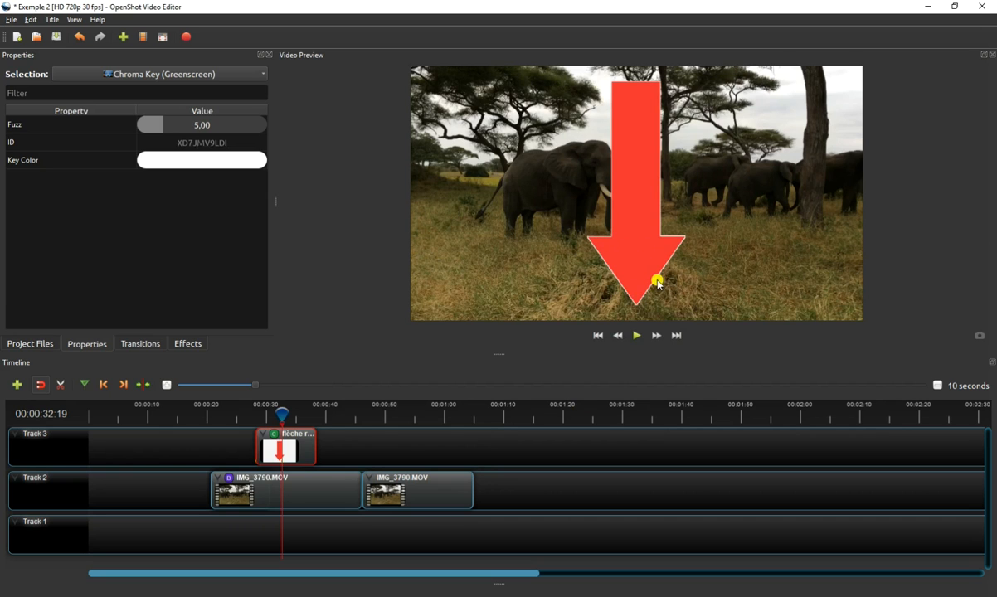
# Step: Raise the Chroma Key effect's Fuzz to 9,55 and save the project
pyautogui.click(164, 127)
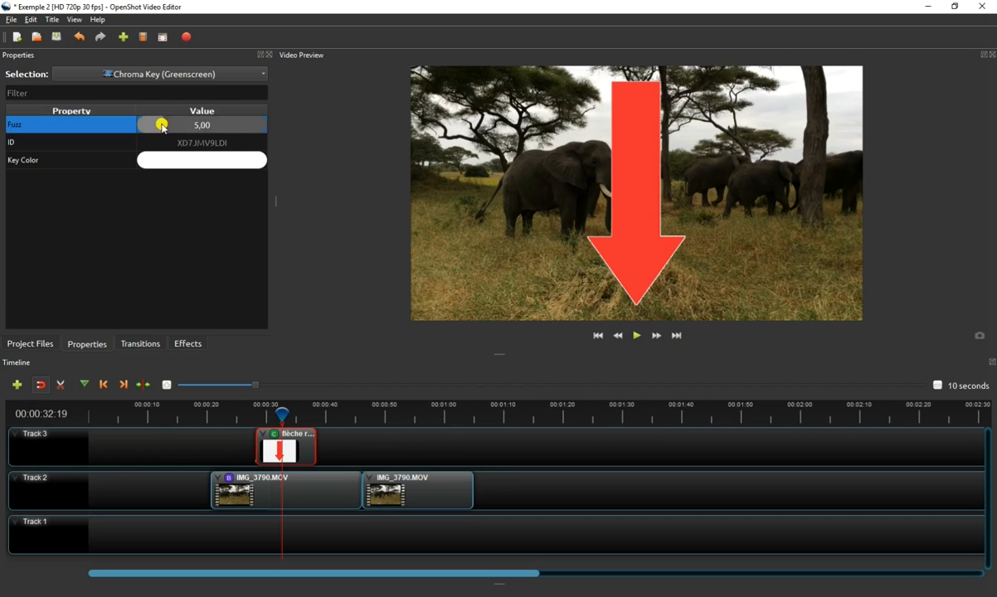
pyautogui.moveTo(164, 127); pyautogui.dragTo(186, 129)
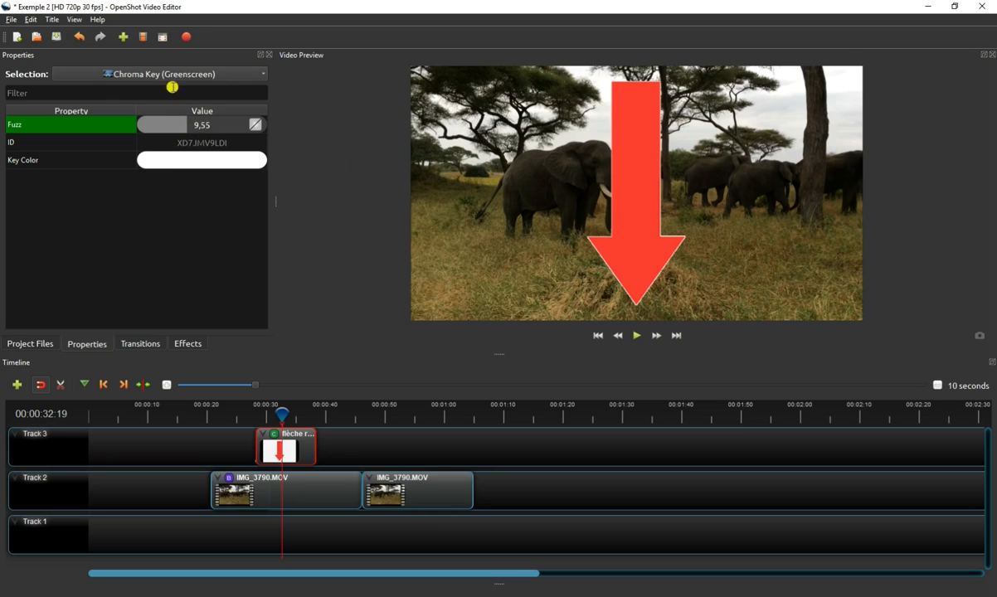
pyautogui.hotkey('ctrl', 's')
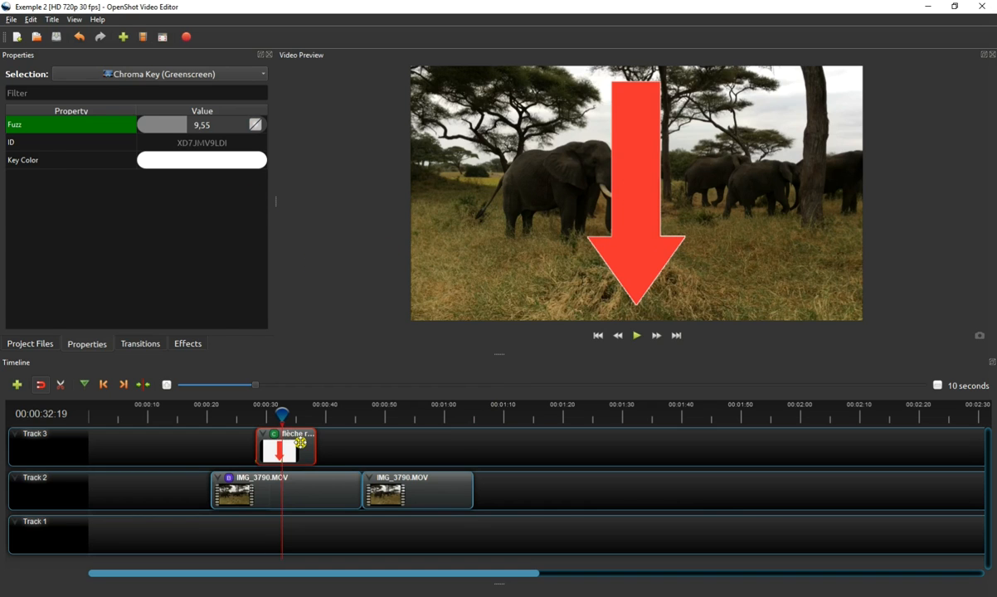
# Step: Shrink the red arrow clip on Track 3 by setting both its Scale X and Scale Y to 0,31
pyautogui.click(300, 442)
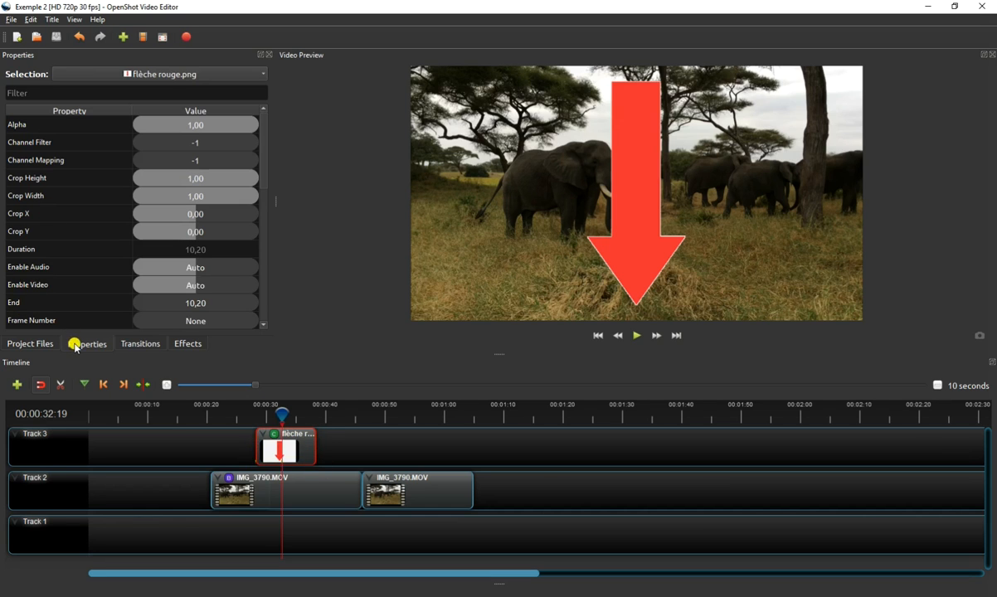
pyautogui.scroll(-3, 138, 218)
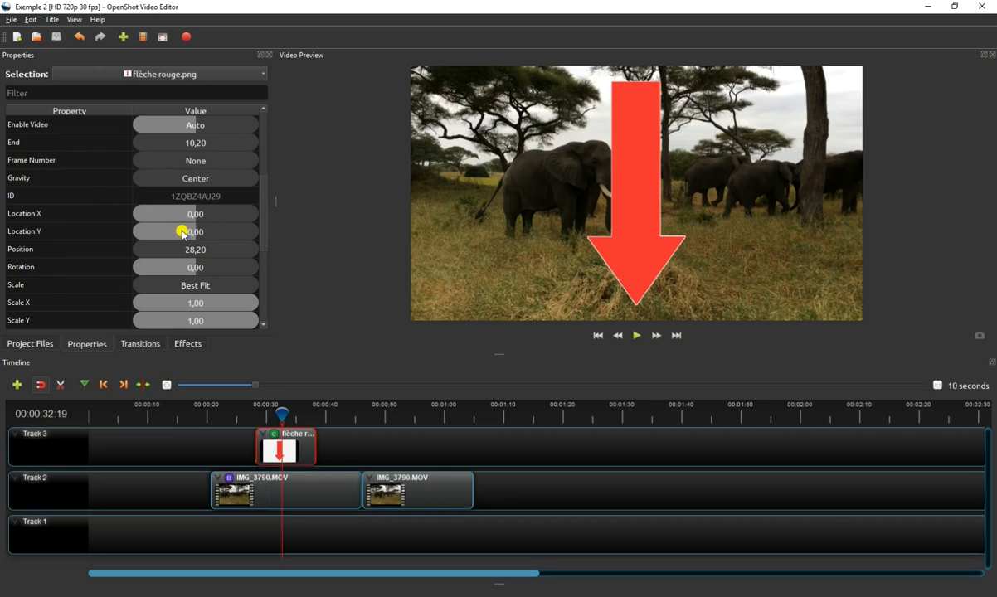
pyautogui.click(192, 303)
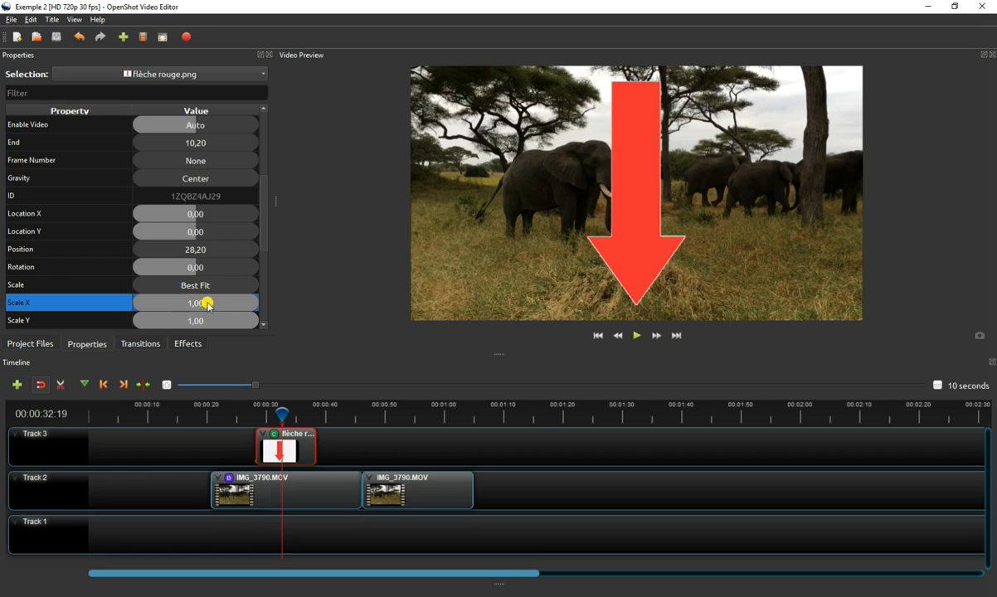
pyautogui.moveTo(251, 302); pyautogui.dragTo(182, 305)
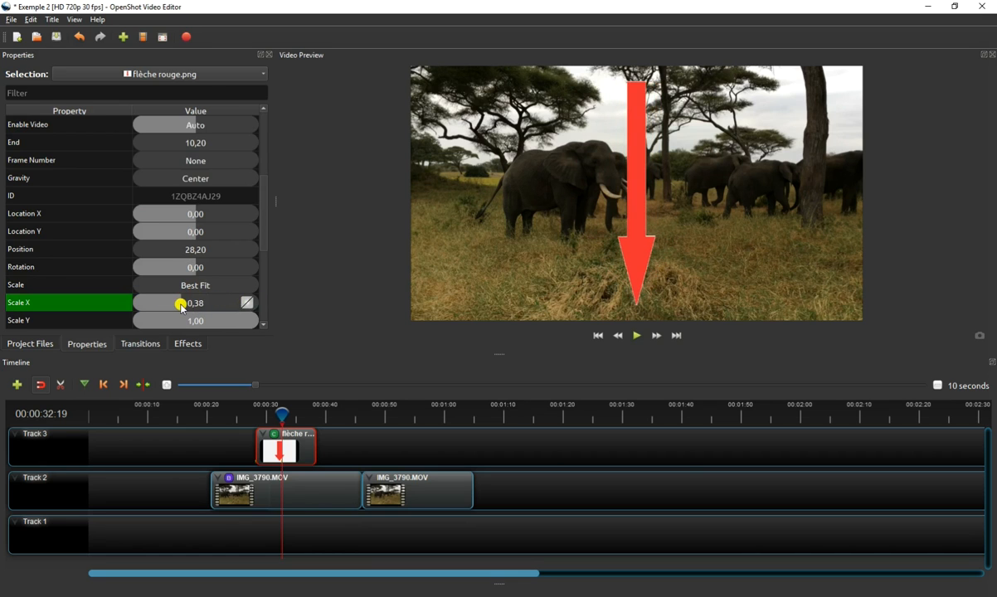
pyautogui.moveTo(182, 305); pyautogui.dragTo(173, 307)
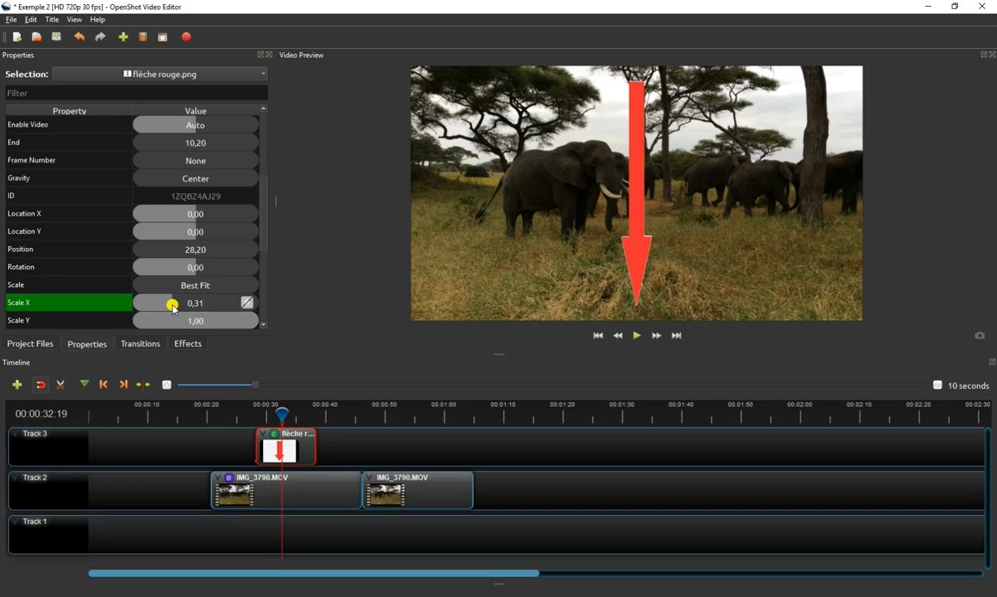
pyautogui.moveTo(254, 325); pyautogui.dragTo(177, 304)
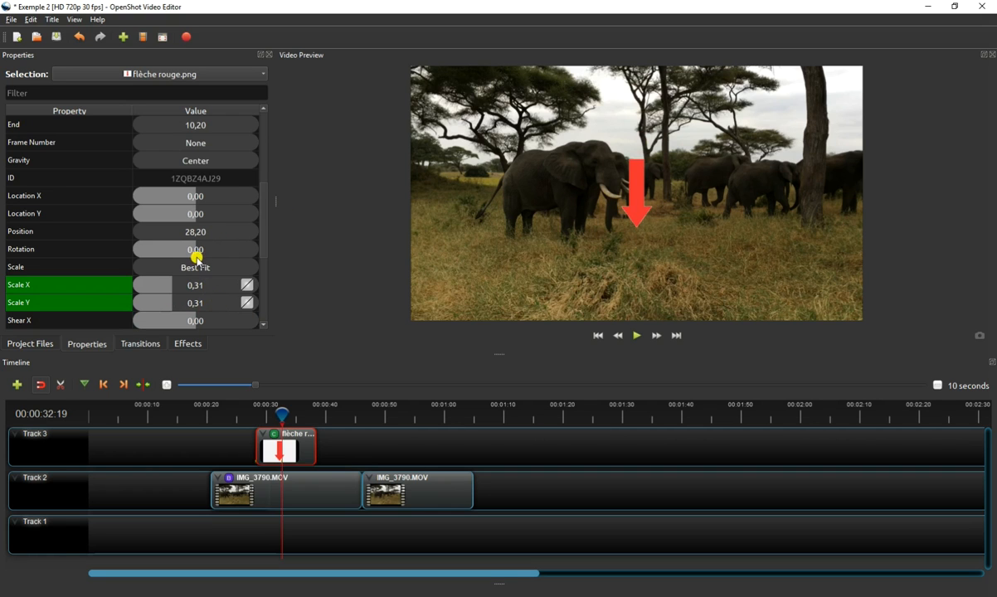
# Step: Position the red arrow above the front elephant's head, with Location X at -0,08 and Location Y at -0,31
pyautogui.moveTo(194, 197); pyautogui.dragTo(178, 215)
pyautogui.click(195, 213)
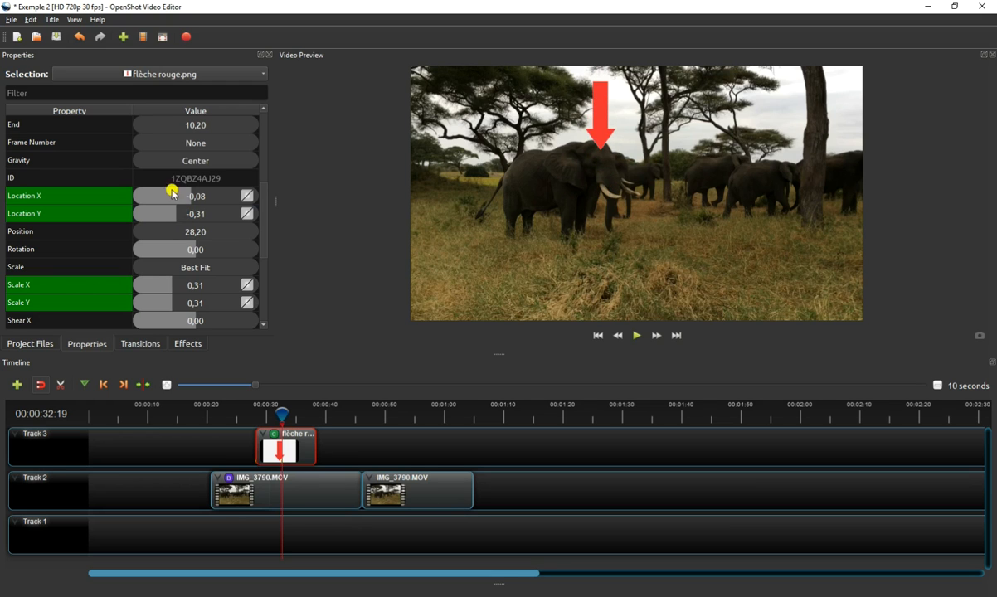